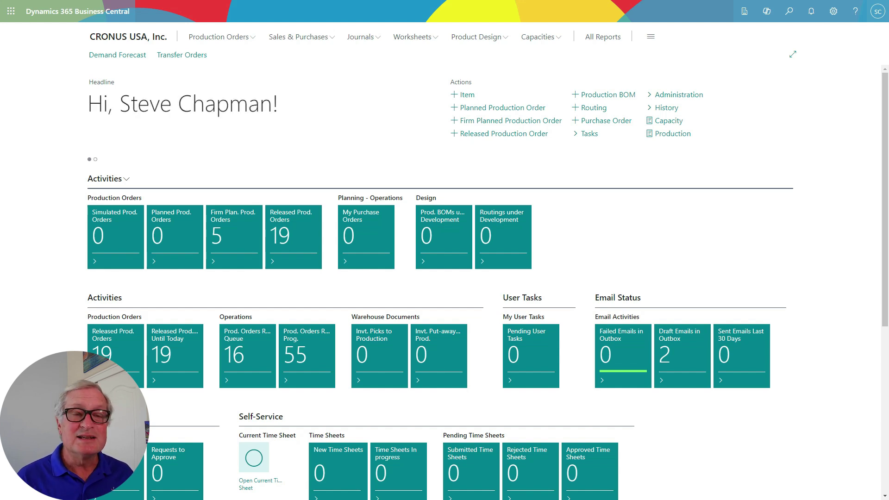
# Open the Demand Forecast list showing the AIRPOT and AUTODRIP forecasts
pyautogui.click(117, 55)
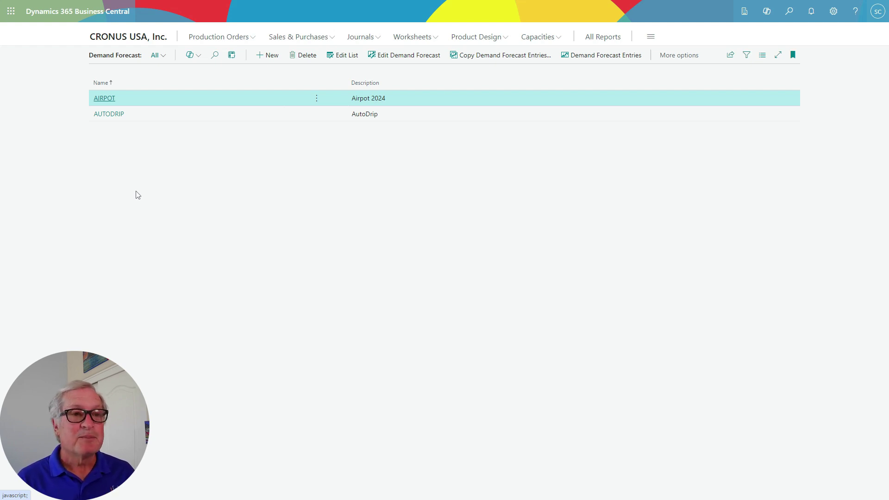
# Open the AUTODRIP forecast showing SP-SCM1004 quantities 1,000, 1,000 and 1,200 for June–August 2024
pyautogui.click(110, 119)
pyautogui.click(109, 115)
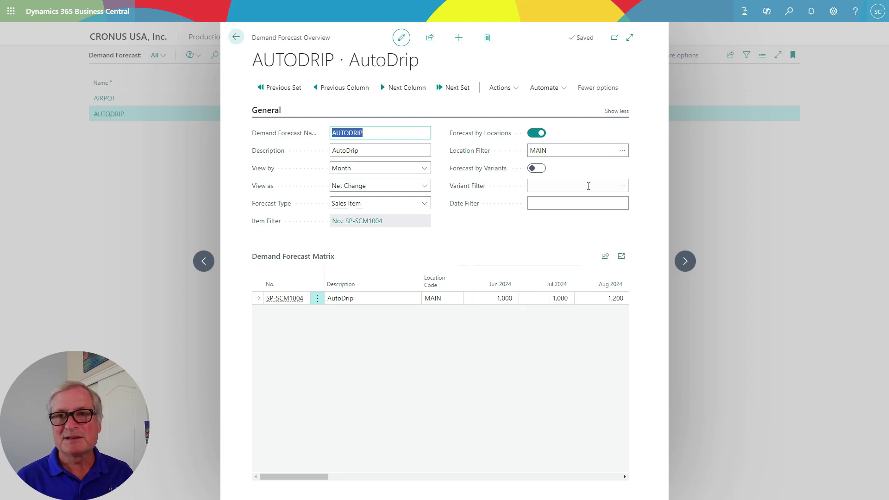
# Expand the AUTODRIP forecast matrix to show values through December 2024
pyautogui.click(629, 37)
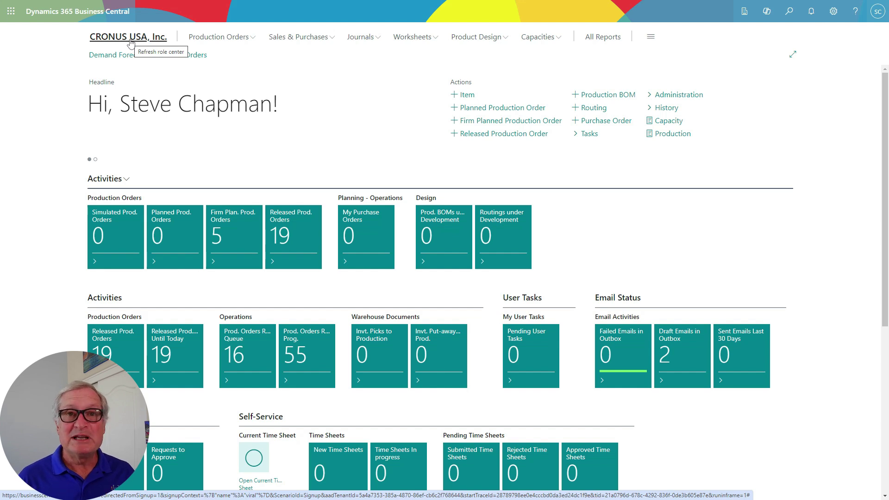
# Open the DEFAULT planning worksheet and accept the action message on the 1969-W line
pyautogui.click(414, 40)
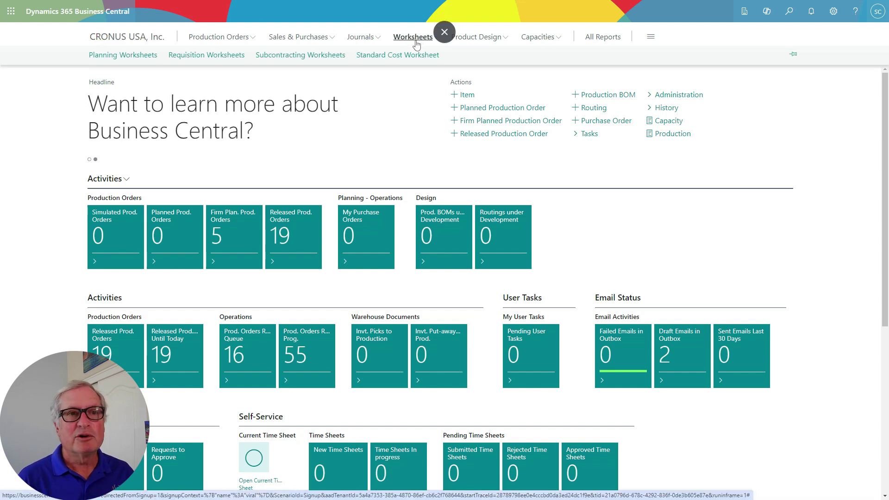
pyautogui.click(142, 54)
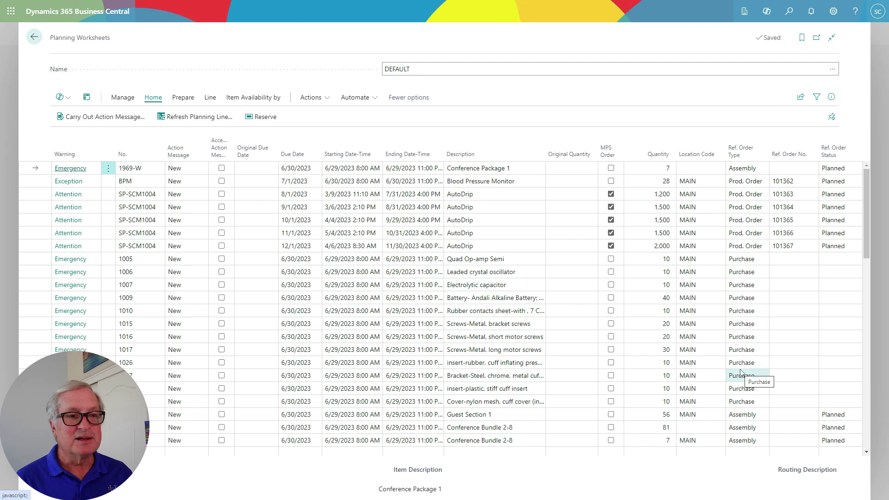
pyautogui.click(222, 168)
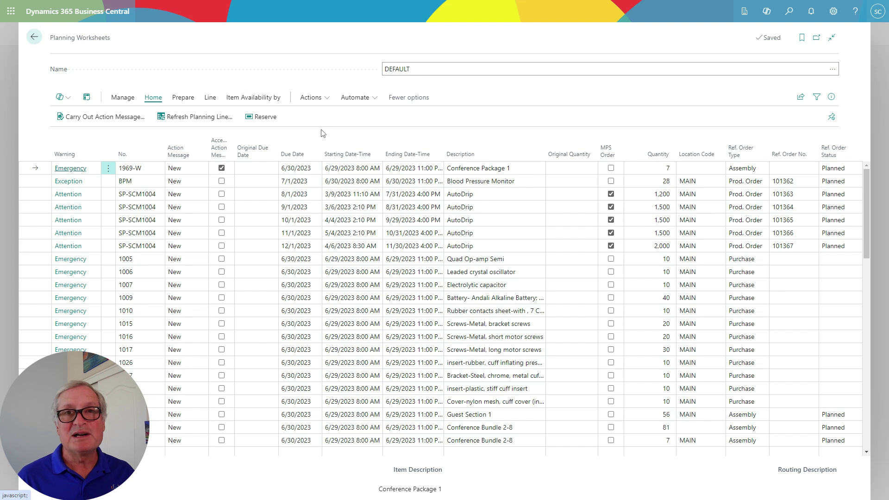
# Carry out the accepted action messages, then open the SP-SCM1004 AutoDrip item card
pyautogui.click(187, 99)
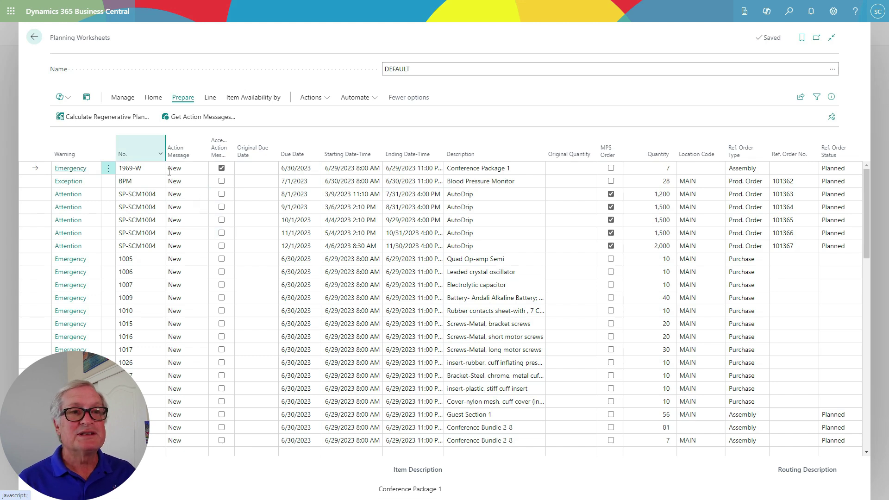
pyautogui.click(148, 99)
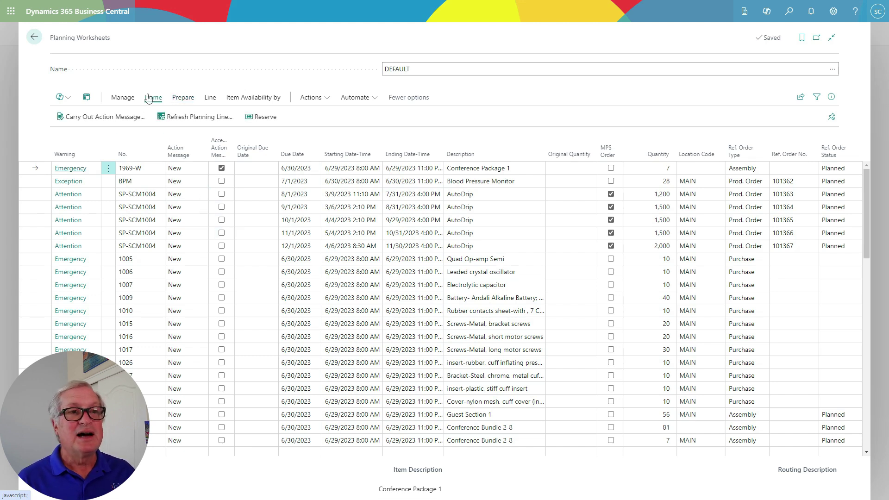
pyautogui.click(105, 118)
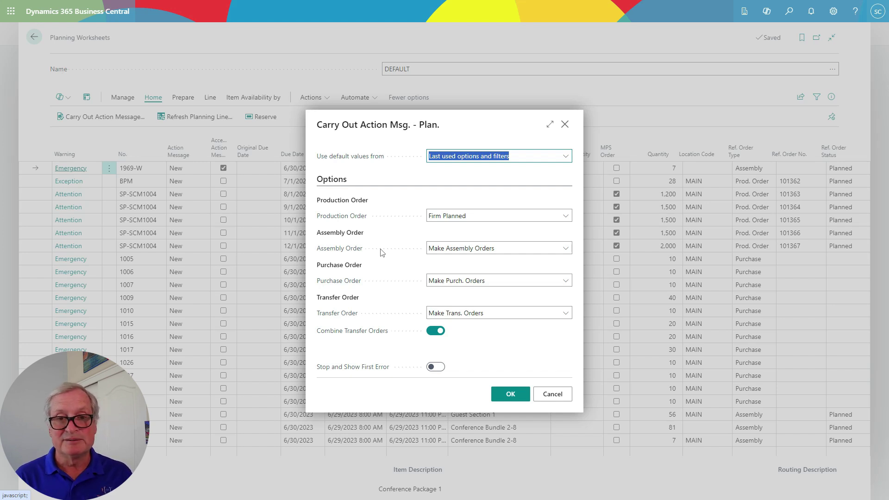
pyautogui.click(510, 396)
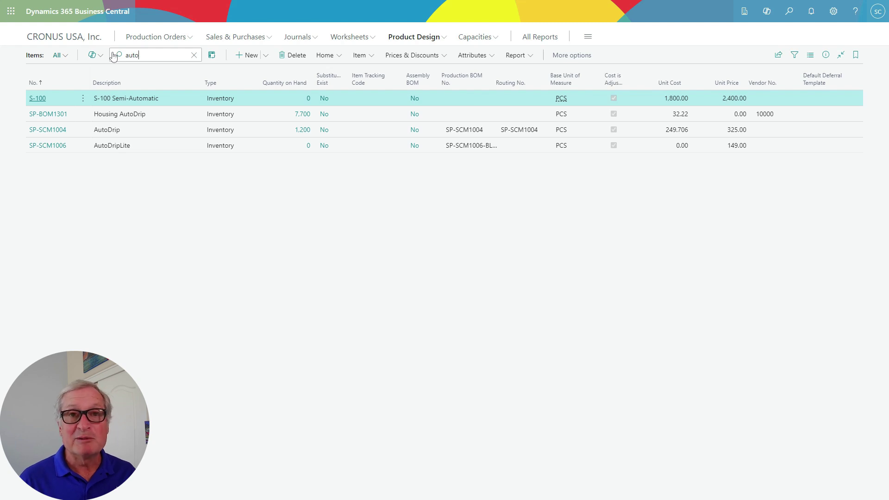
pyautogui.click(51, 130)
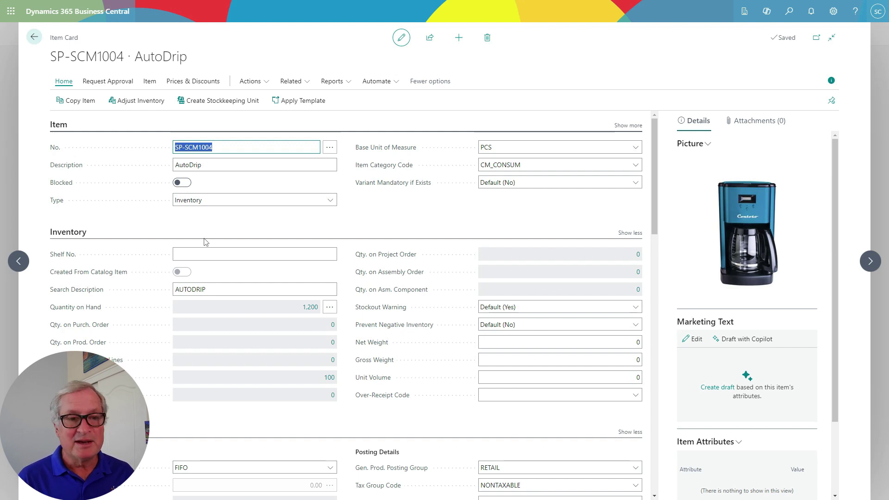
# Review the SP-SCM1004 item card and open its certified production BOM with ten components
pyautogui.scroll(-10, 211, 275)
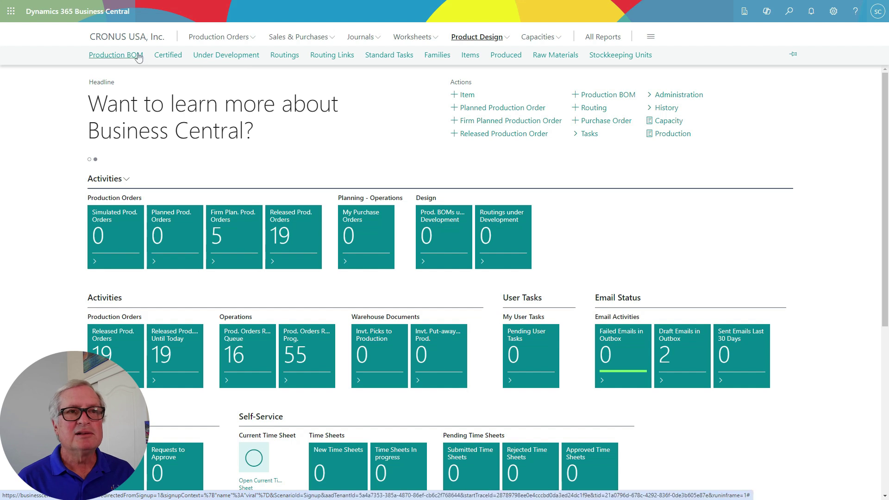
pyautogui.click(132, 58)
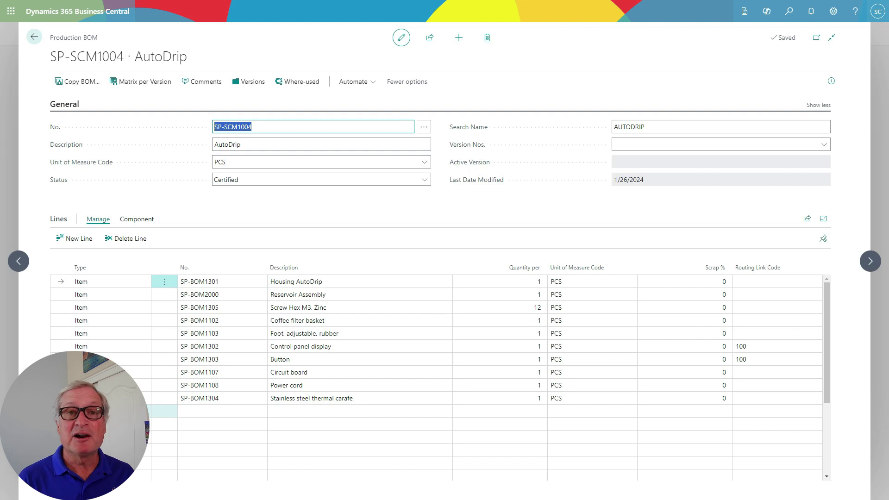
# Check the BOM line Type options (Item, Production BOM), keeping line 2 as Item
pyautogui.click(137, 299)
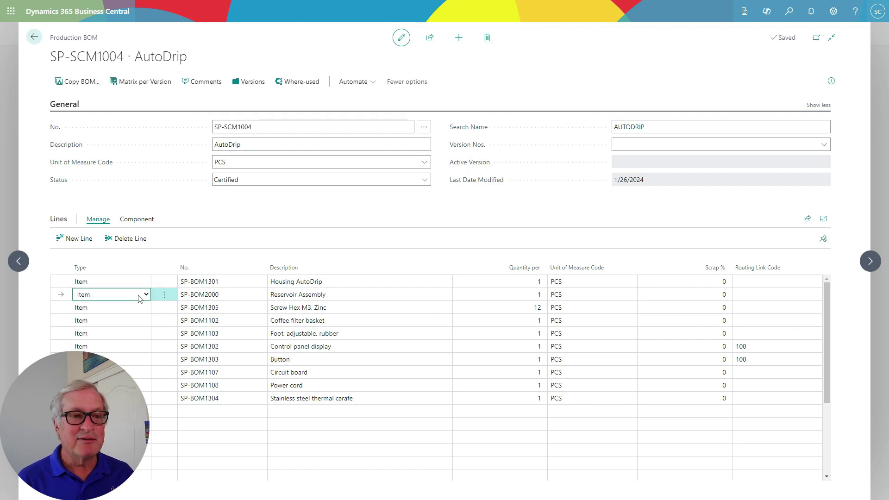
pyautogui.click(146, 295)
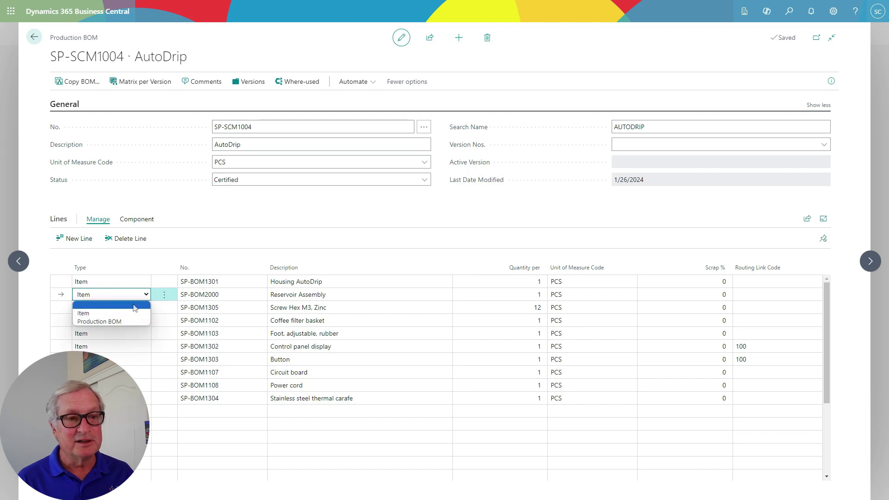
pyautogui.click(132, 296)
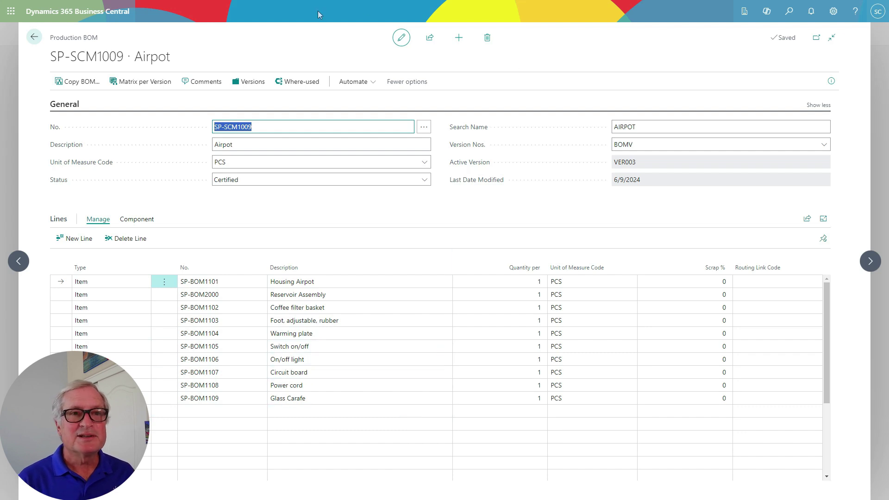
# View the Airpot BOM versions and show its multi-level component matrix for VER001..VER003
pyautogui.click(253, 83)
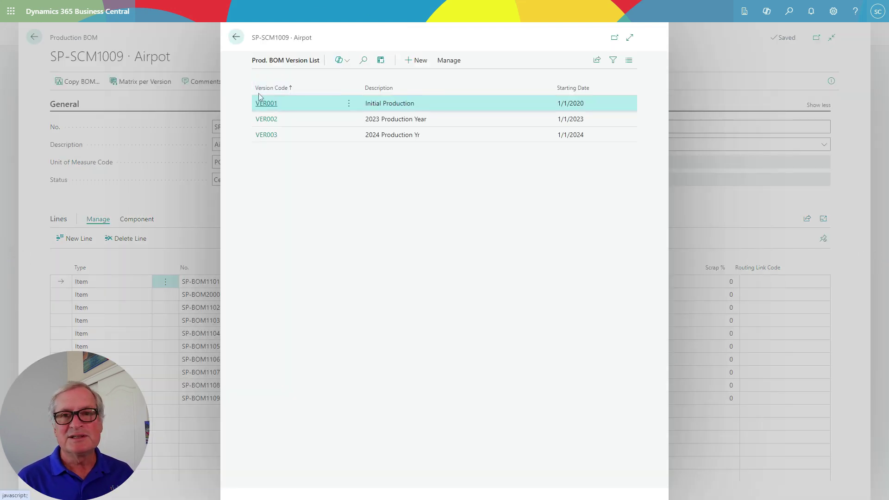
pyautogui.click(135, 83)
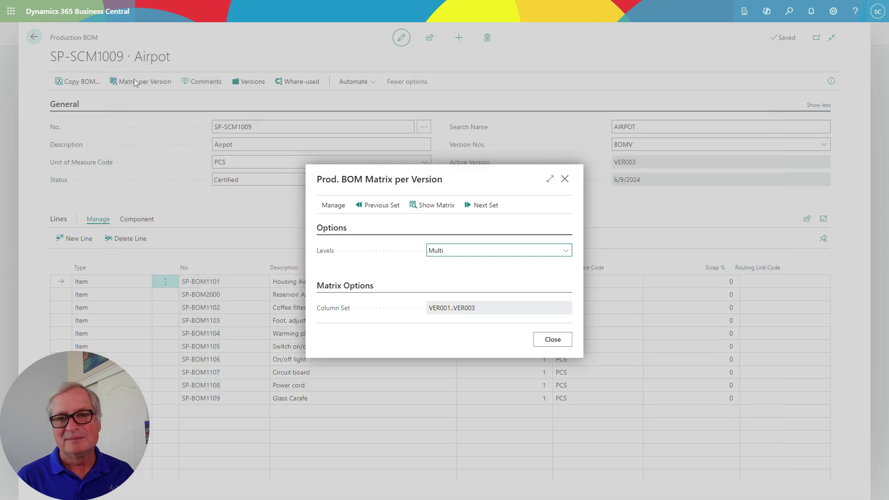
pyautogui.click(565, 342)
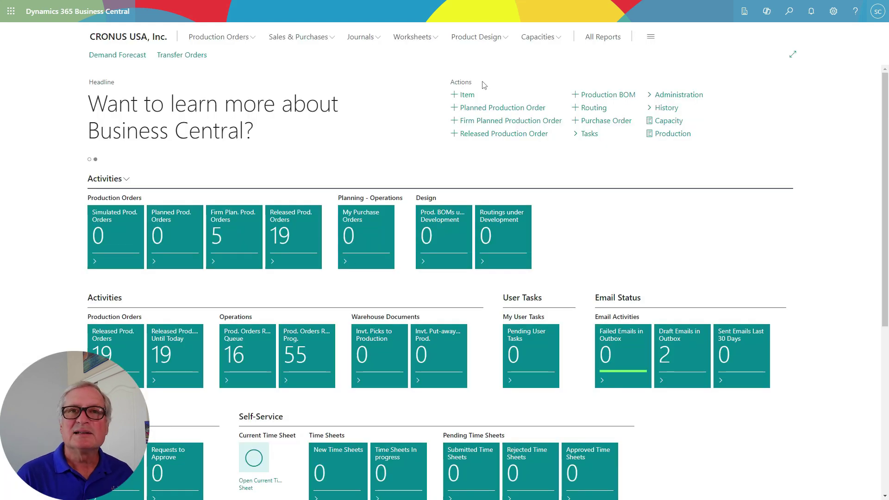
# Open the SP-SCM1004 AutoDrip routing from the Routings list and review its status values
pyautogui.click(477, 37)
pyautogui.click(284, 58)
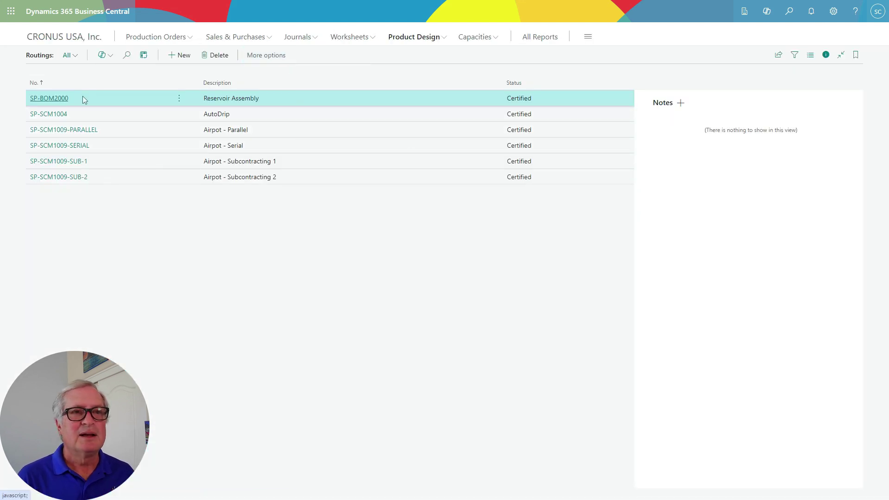
pyautogui.click(51, 119)
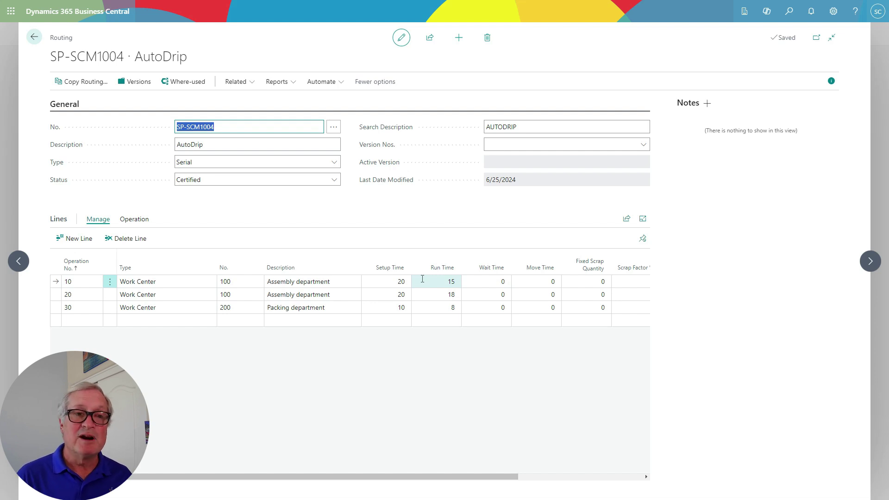
pyautogui.click(334, 181)
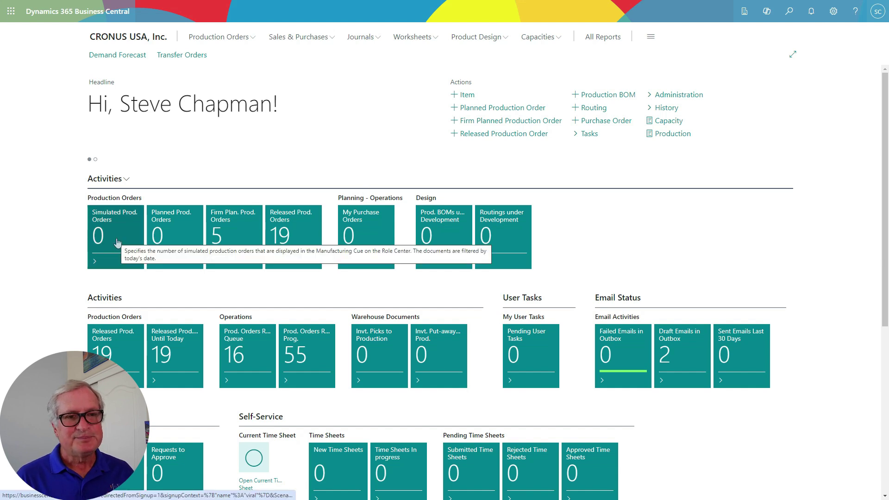
pyautogui.moveTo(119, 264)
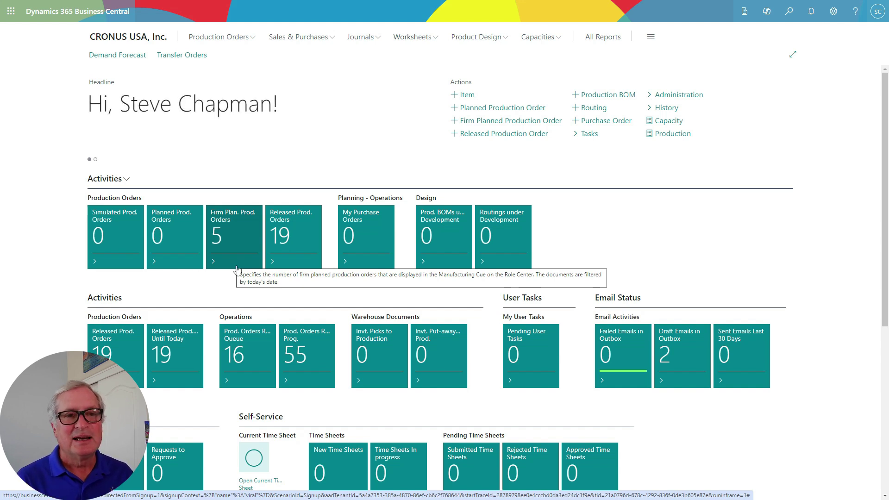
# Sort firm planned production orders by Starting Date-Time ascending and open order 101029
pyautogui.click(227, 222)
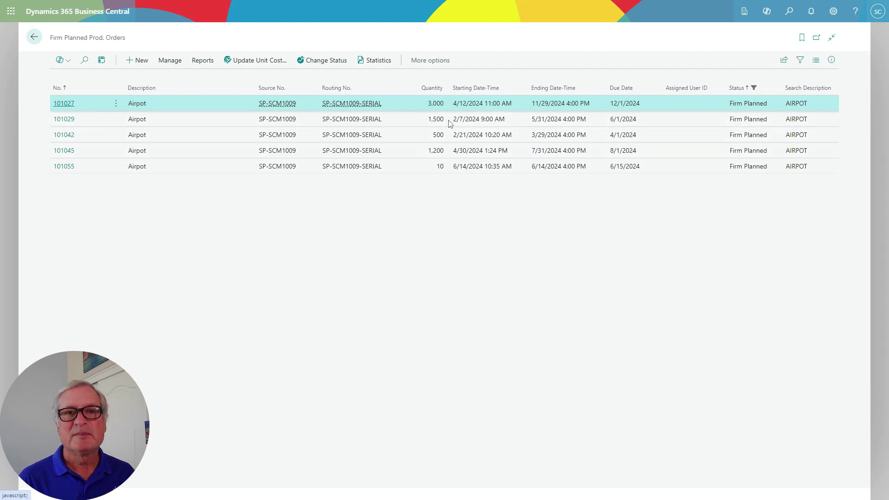
pyautogui.click(488, 86)
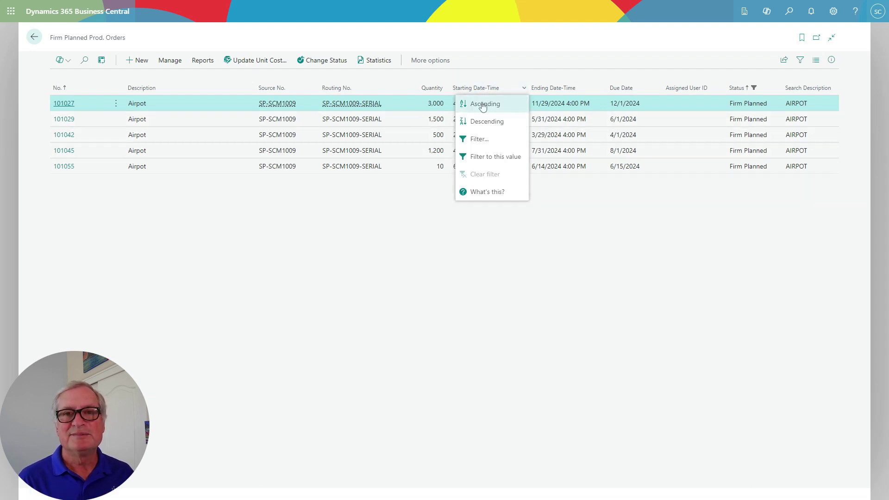
pyautogui.click(484, 105)
pyautogui.click(64, 103)
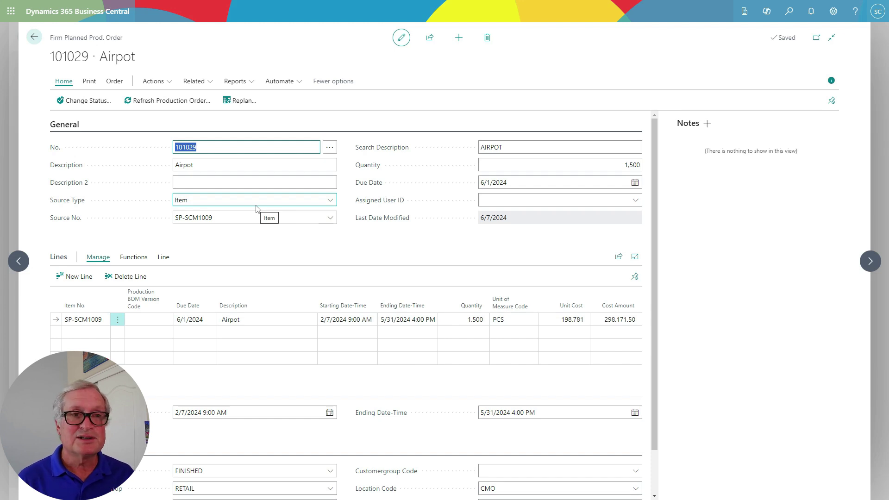
# Bring up the status change for order 101029, proposing Released with posting date 6/15/2024
pyautogui.click(92, 103)
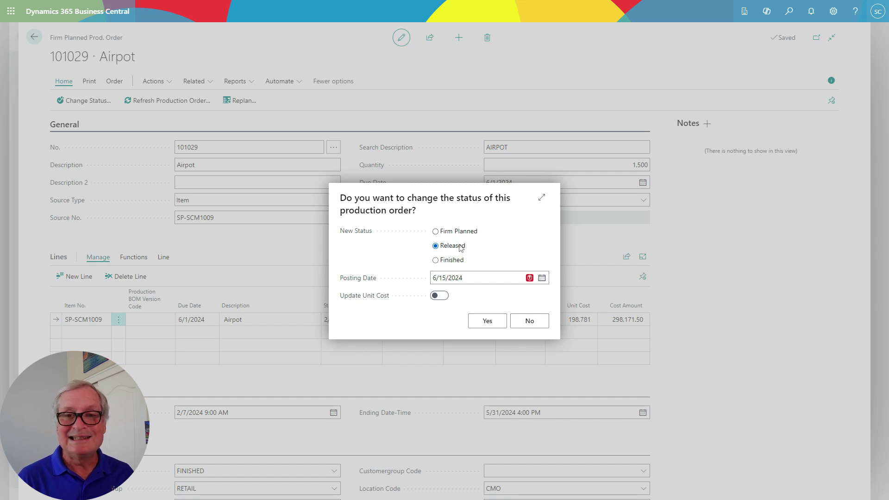
# Release order 101029 with Update Unit Cost switched on, creating released order 101049
pyautogui.click(438, 297)
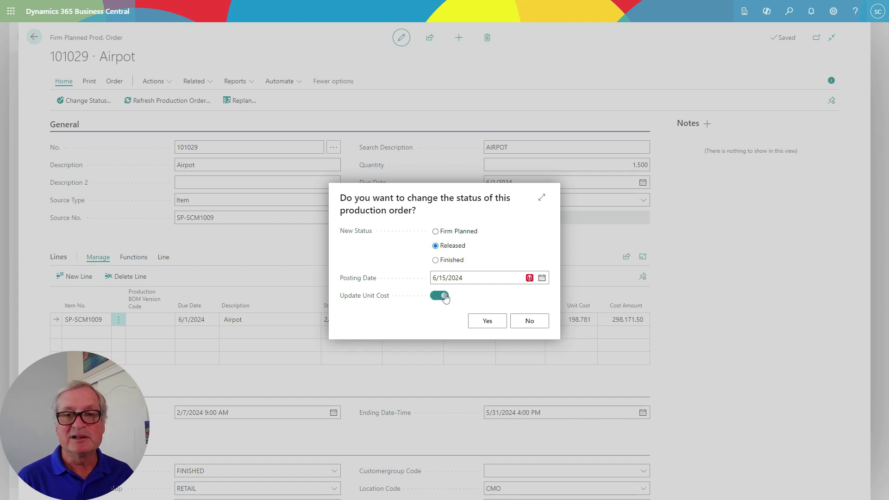
pyautogui.click(486, 320)
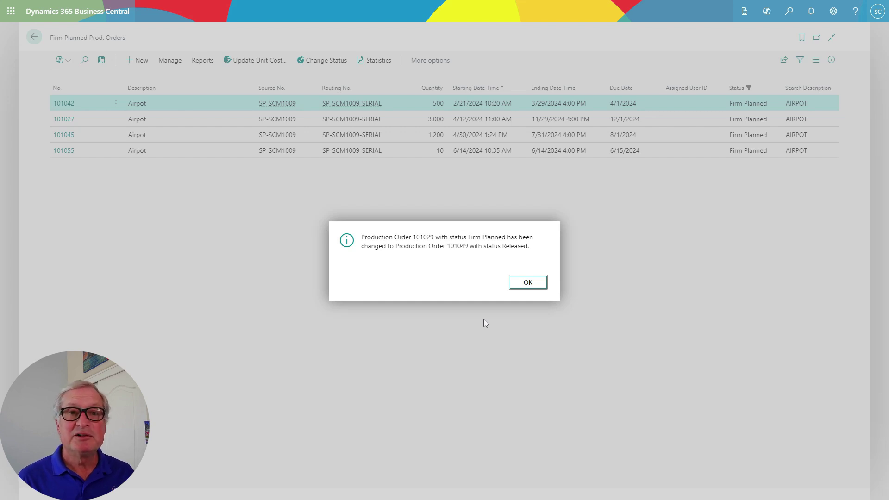
# Dismiss the confirmation and open released order 101049 from the Released Prod. Orders list
pyautogui.click(523, 285)
pyautogui.press('Escape')
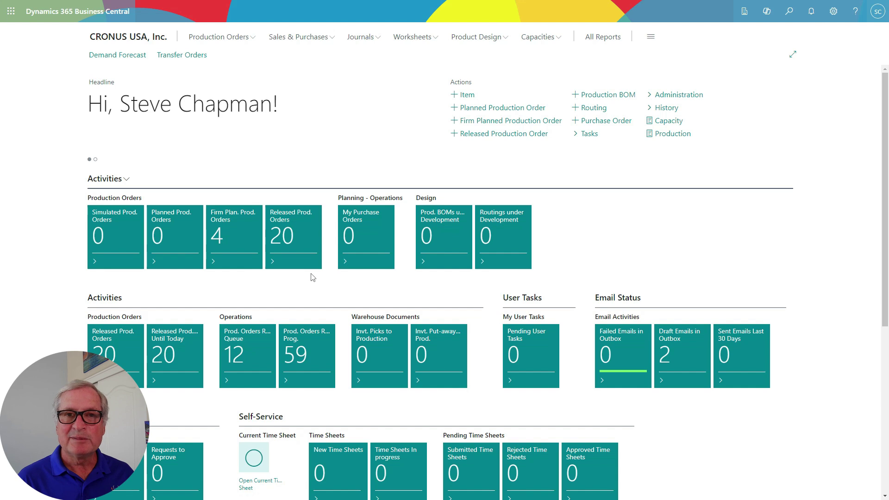
pyautogui.click(286, 222)
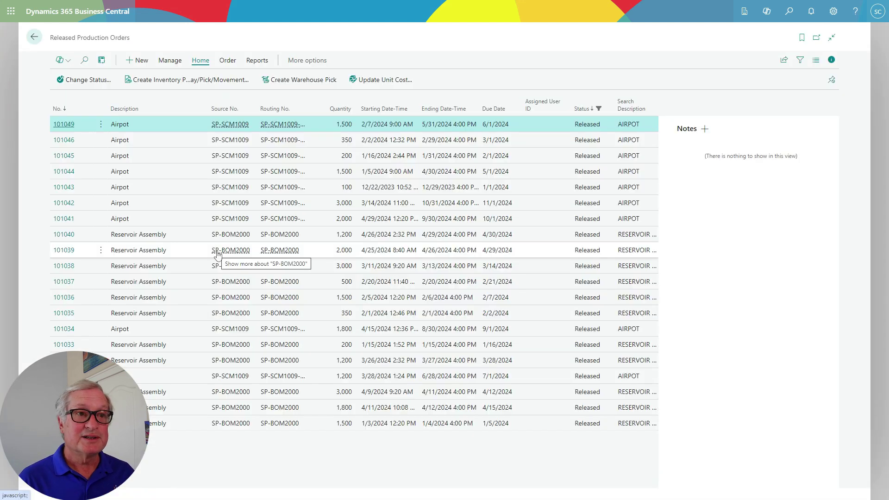
pyautogui.click(63, 124)
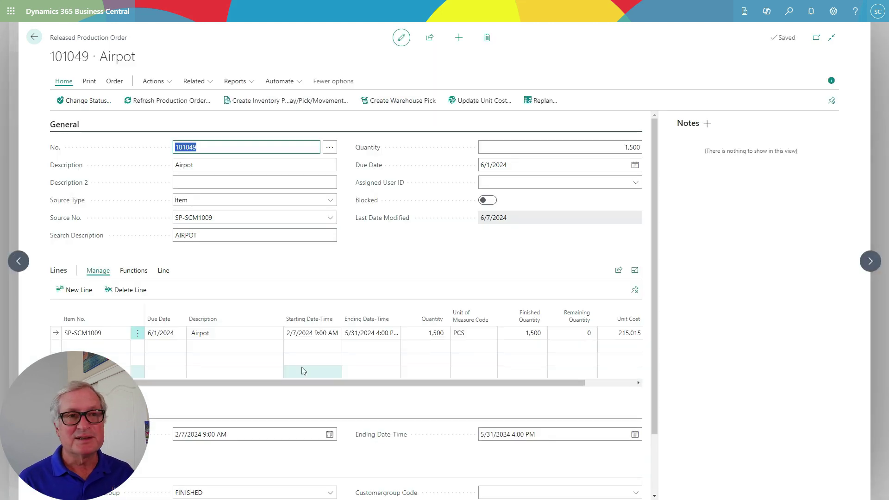
# Change order 101049's status to Finished with unit cost updating turned on
pyautogui.click(83, 101)
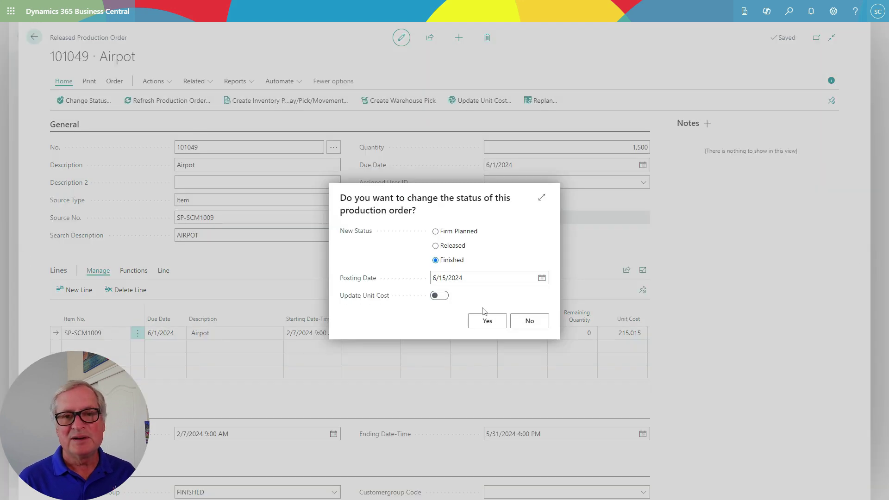
pyautogui.click(439, 295)
pyautogui.click(474, 320)
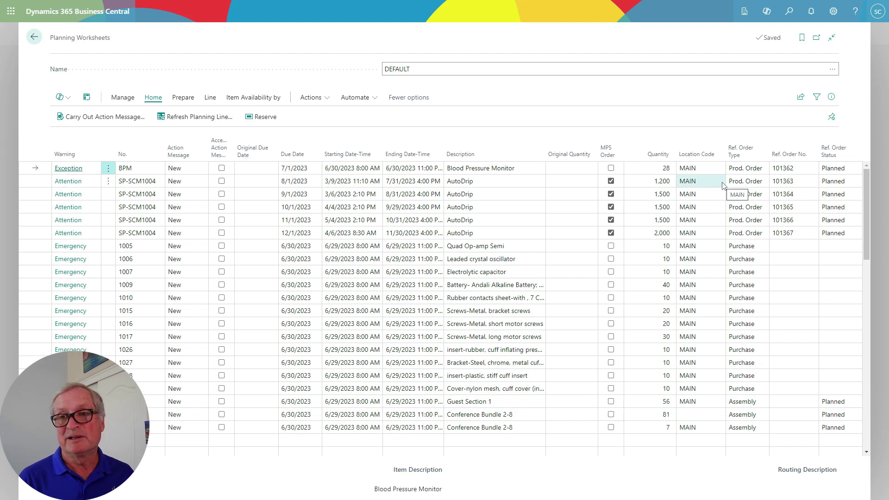
# Accept the 8/1, 9/1 and 10/1 AutoDrip order suggestions in the planning worksheet
pyautogui.click(222, 181)
pyautogui.click(222, 194)
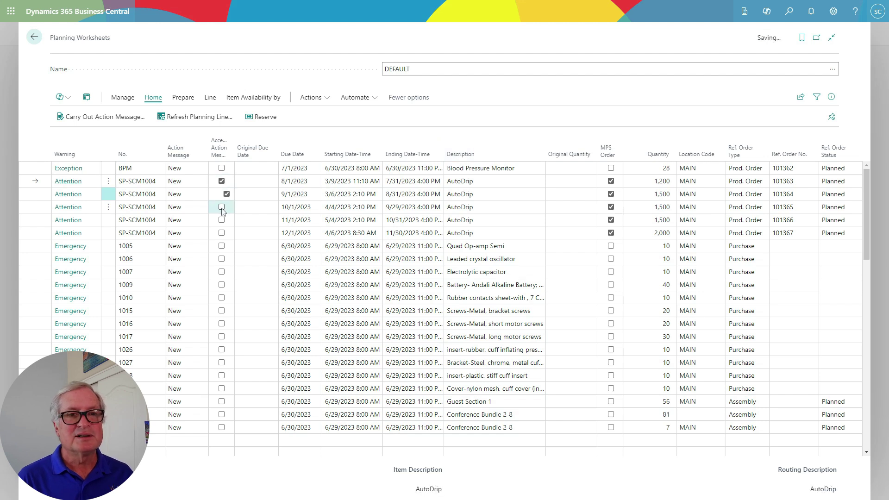
pyautogui.click(221, 207)
pyautogui.click(223, 229)
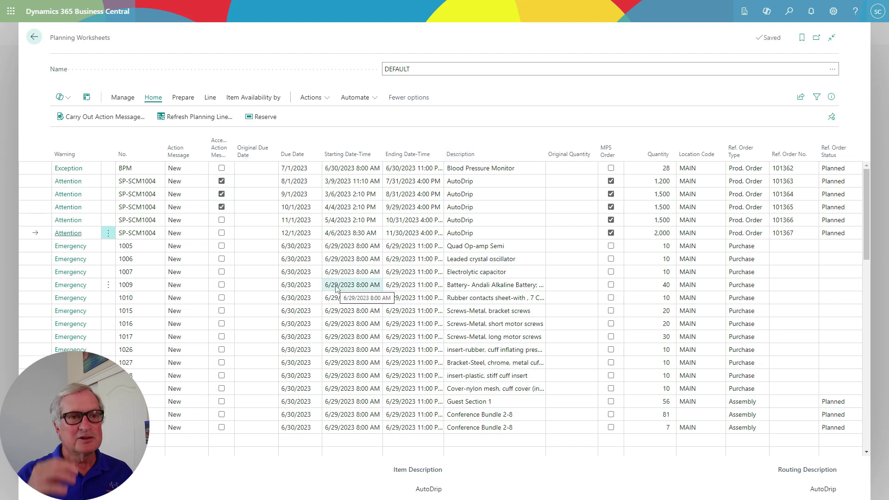
# Carry out the accepted action messages to create firm planned orders, then return home
pyautogui.click(115, 118)
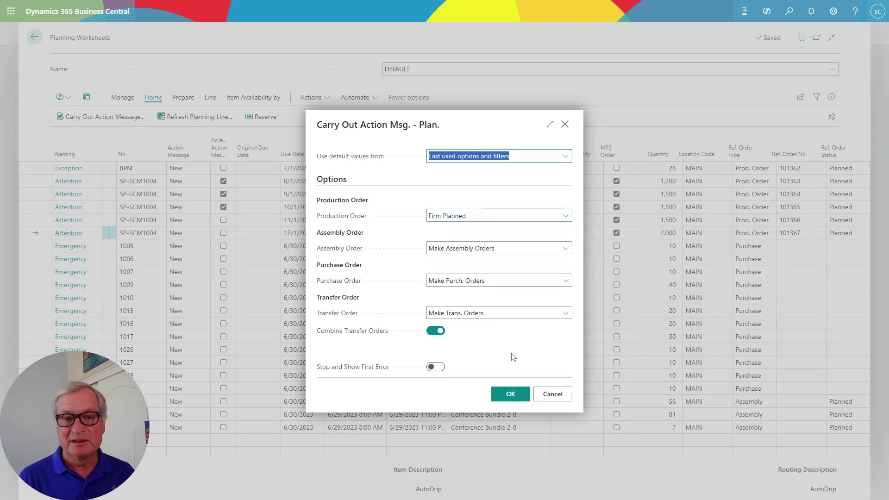
pyautogui.click(510, 396)
pyautogui.press('Escape')
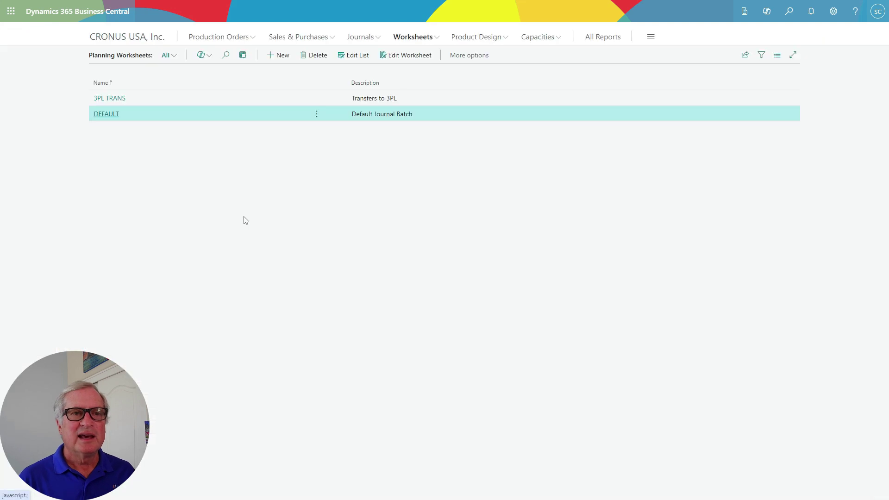
pyautogui.press('Escape')
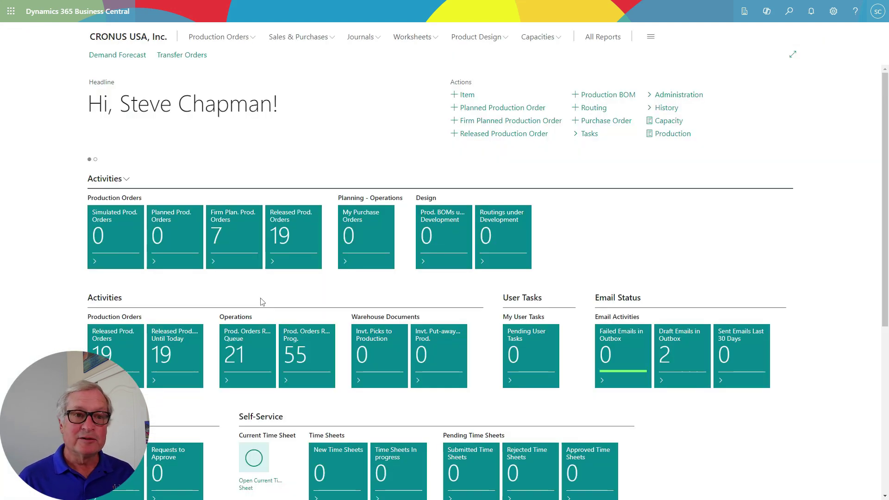
# Sort firm planned orders by number descending and open AutoDrip order 101057
pyautogui.click(225, 235)
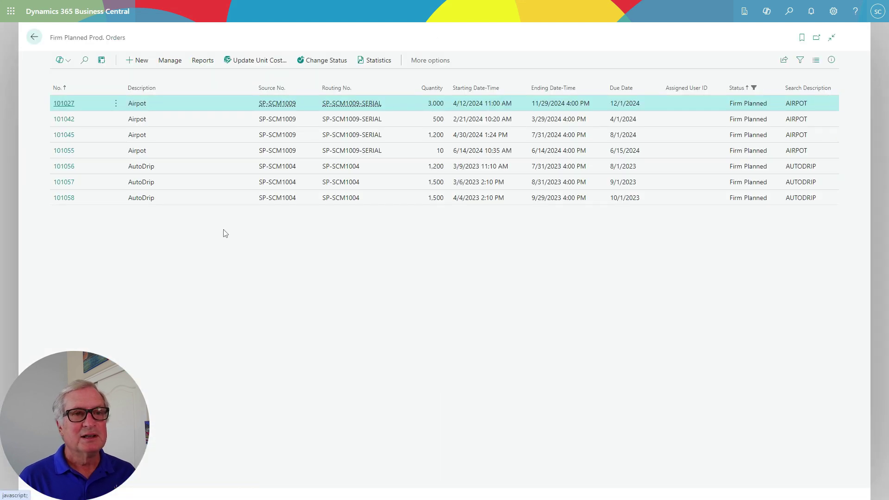
pyautogui.click(85, 87)
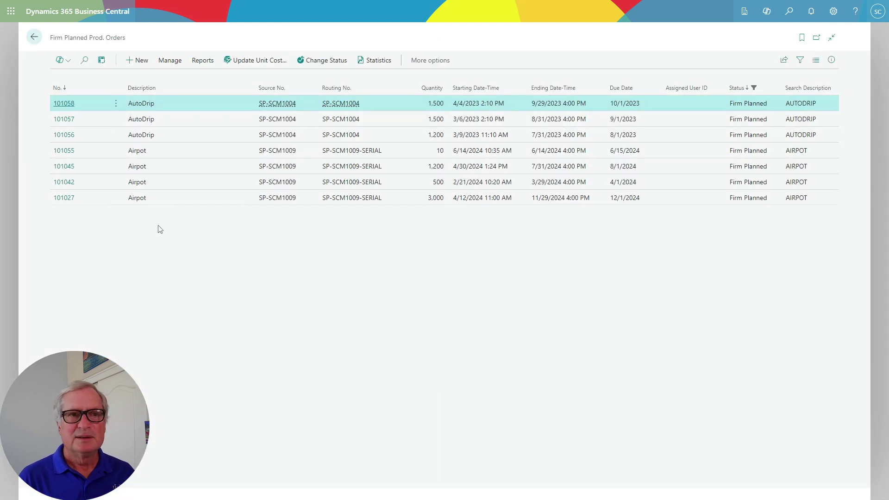
pyautogui.click(64, 120)
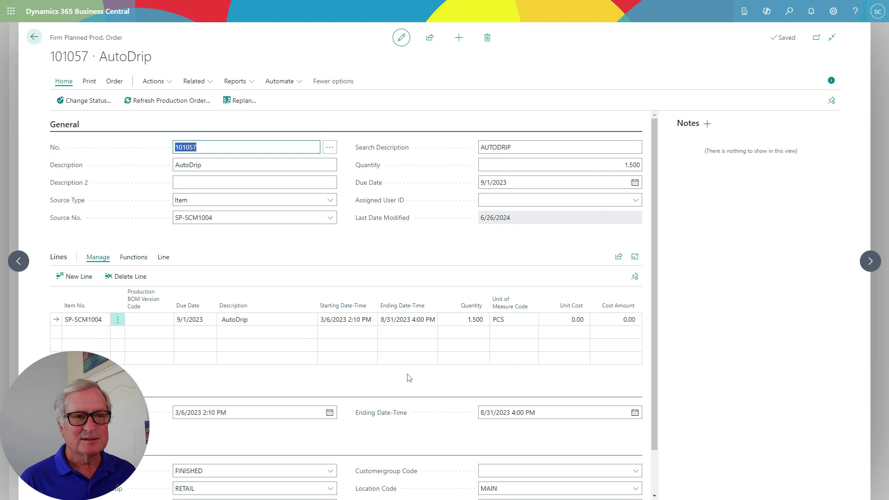
# Review the order line's component list and routing operations, closing each afterwards
pyautogui.click(163, 257)
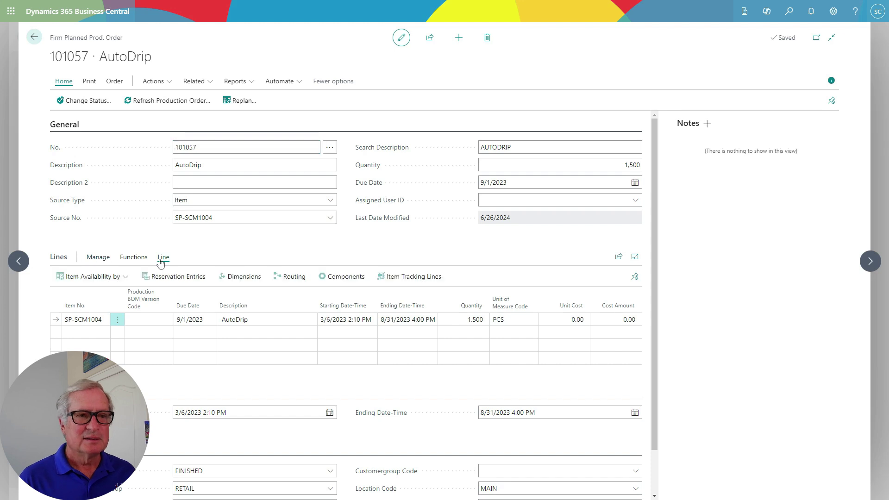
pyautogui.click(337, 277)
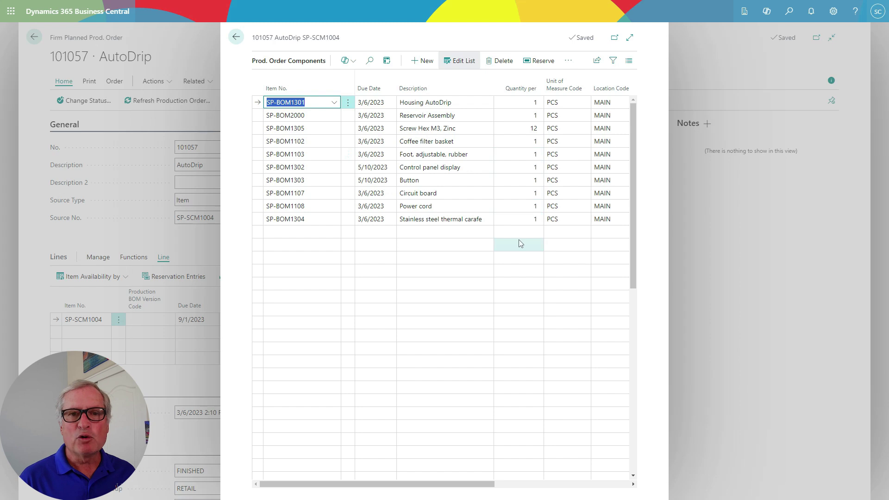
pyautogui.click(237, 38)
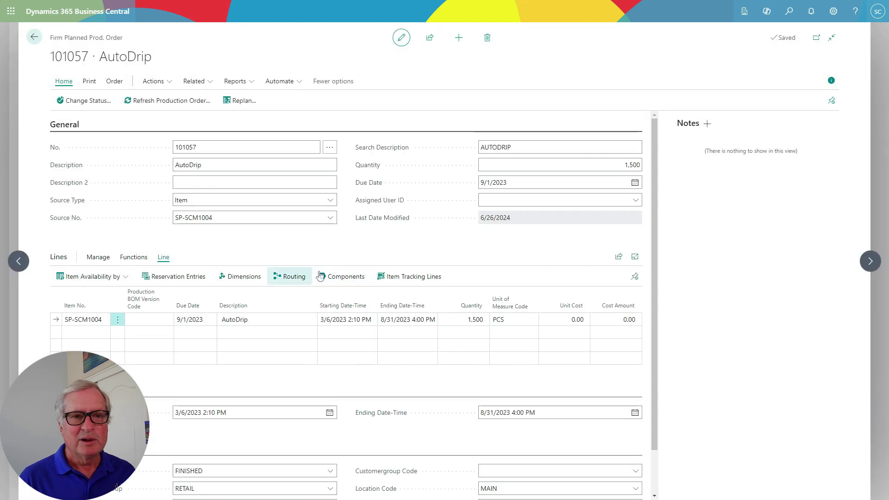
pyautogui.click(287, 279)
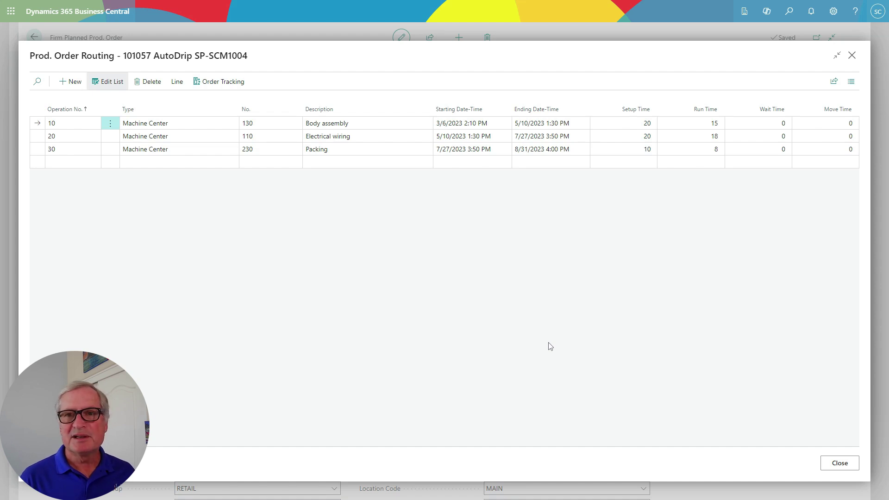
pyautogui.press('Escape')
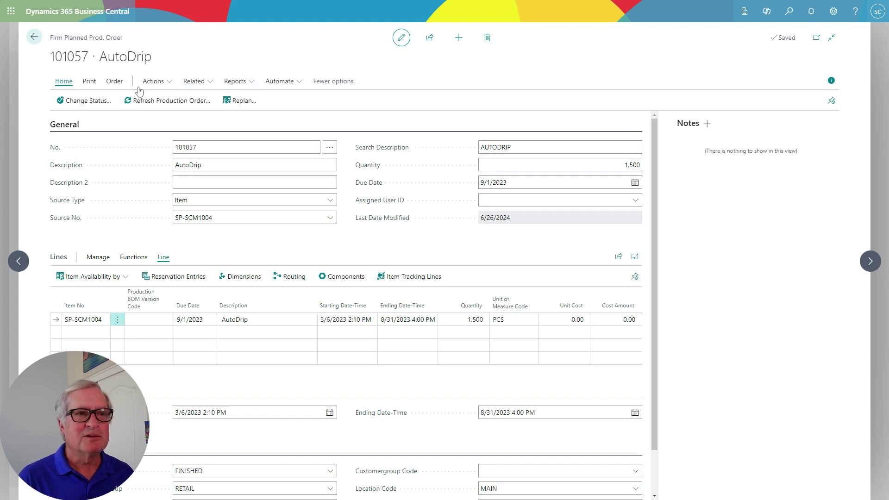
# Release AutoDrip order 101057 with Update Unit Cost switched on
pyautogui.click(98, 102)
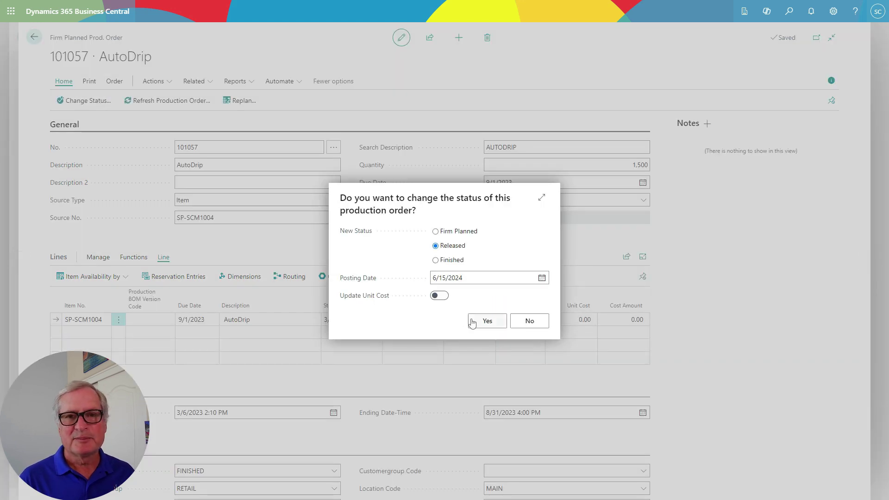
pyautogui.click(439, 296)
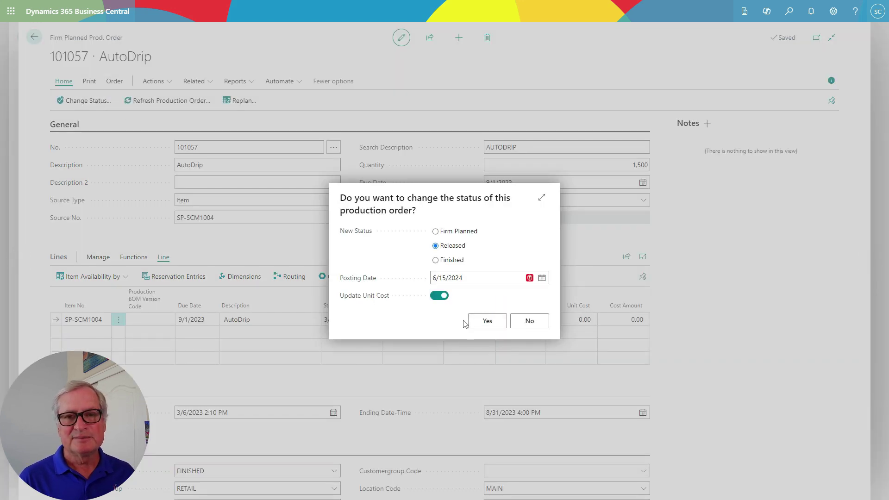
pyautogui.click(487, 324)
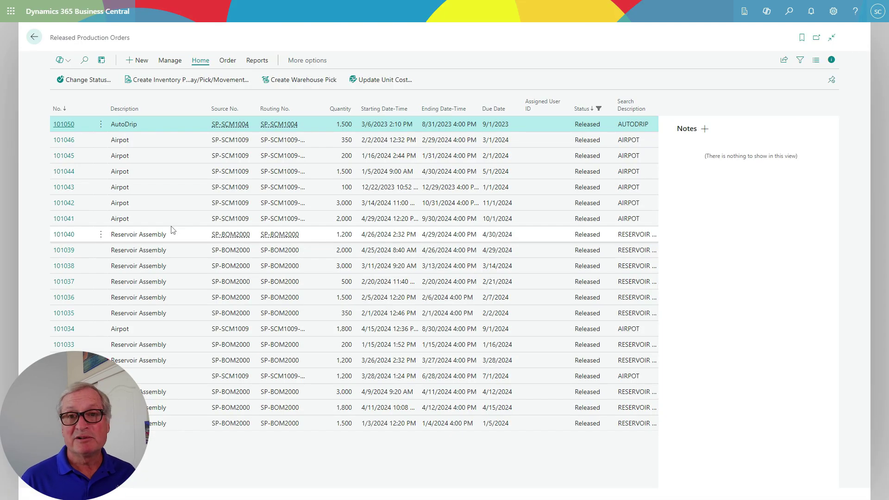
# Finish released order 101050 with Update Unit Cost switched on
pyautogui.click(63, 124)
pyautogui.click(92, 104)
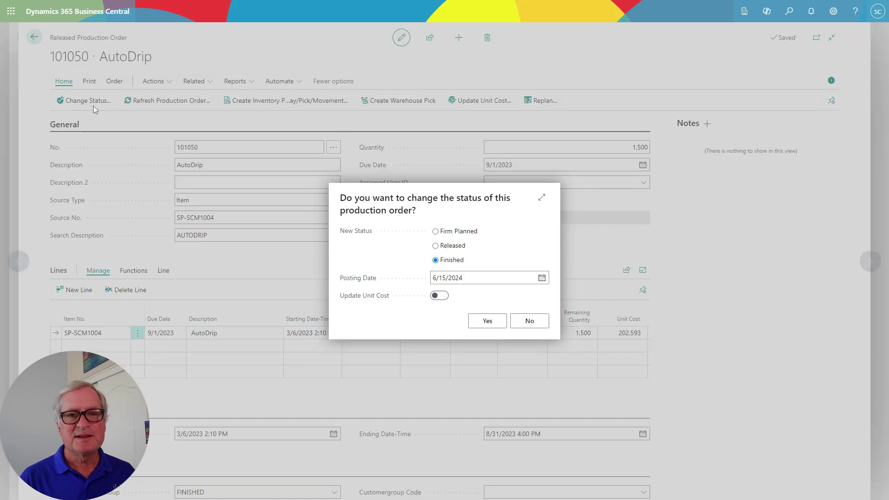
pyautogui.click(439, 295)
pyautogui.click(486, 321)
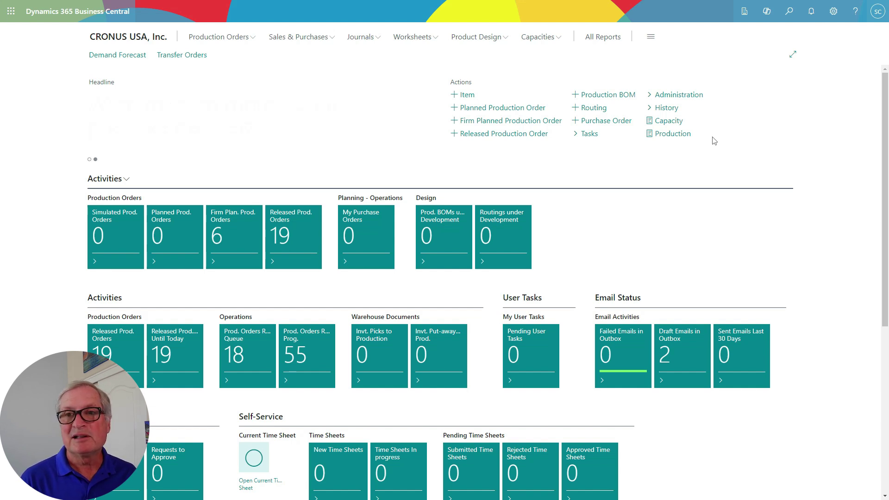
# Preview the Planning Availability report for SP-SCM1004, then choose the Prod. Order - Shortage List report
pyautogui.click(663, 122)
pyautogui.click(642, 170)
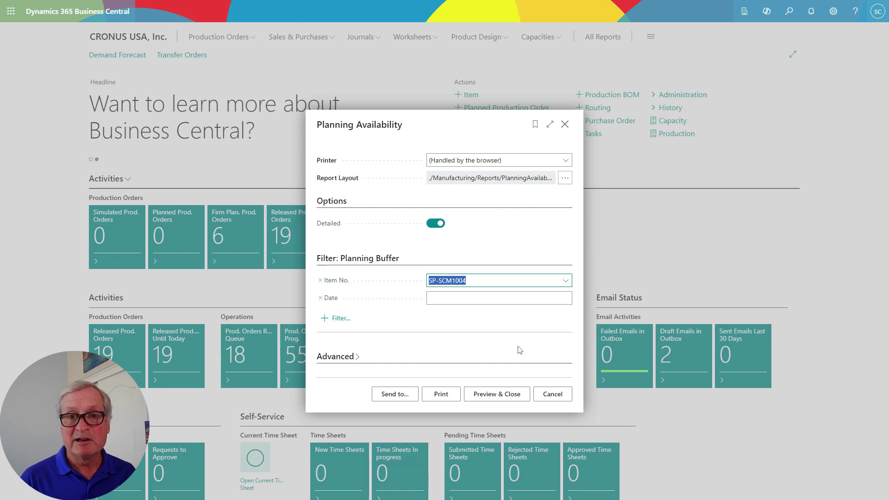
pyautogui.click(485, 394)
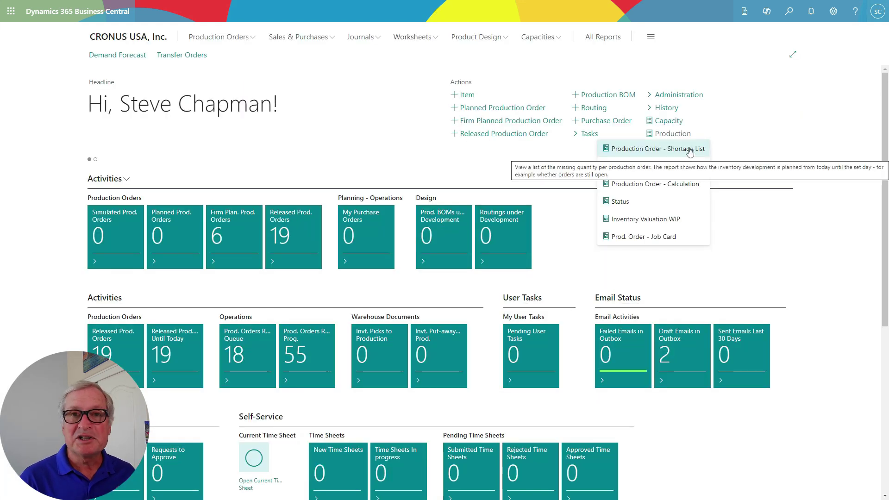
pyautogui.click(689, 149)
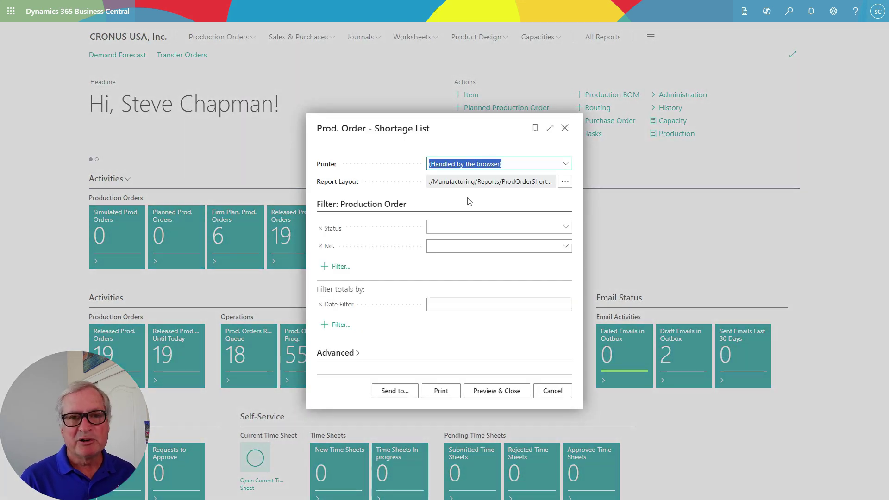
# Preview the Detailed Calculation report for SP-SCM1004 and scroll down to its 219.57 unit cost
pyautogui.click(485, 389)
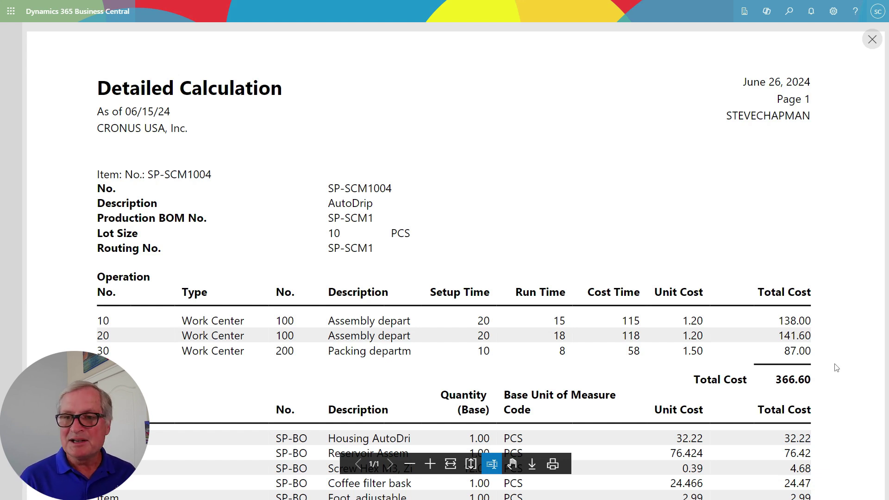
pyautogui.scroll(-4, 824, 363)
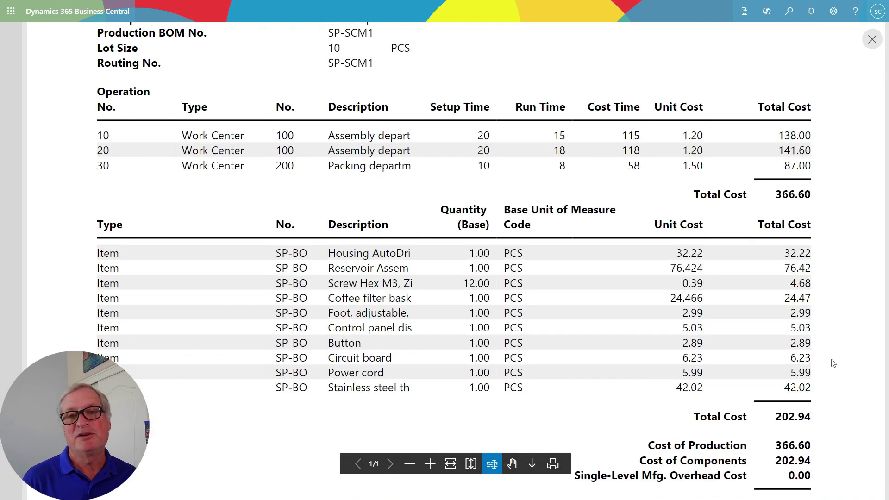
pyautogui.scroll(-1, 833, 394)
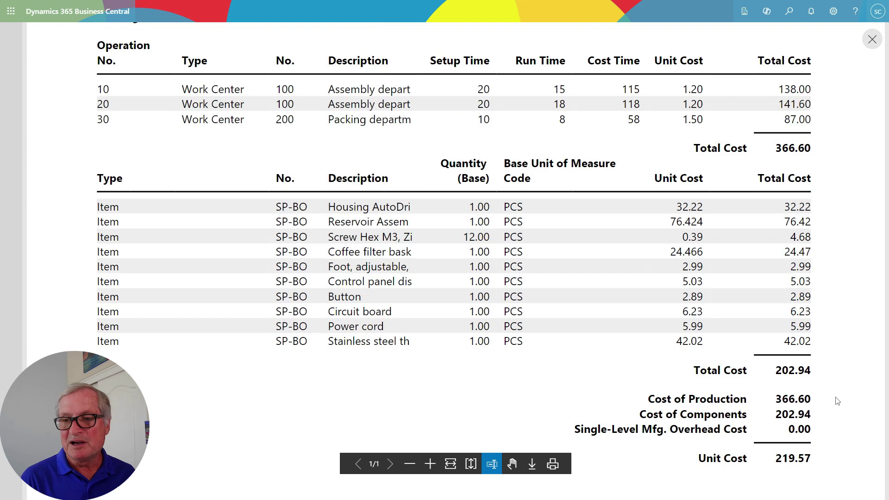